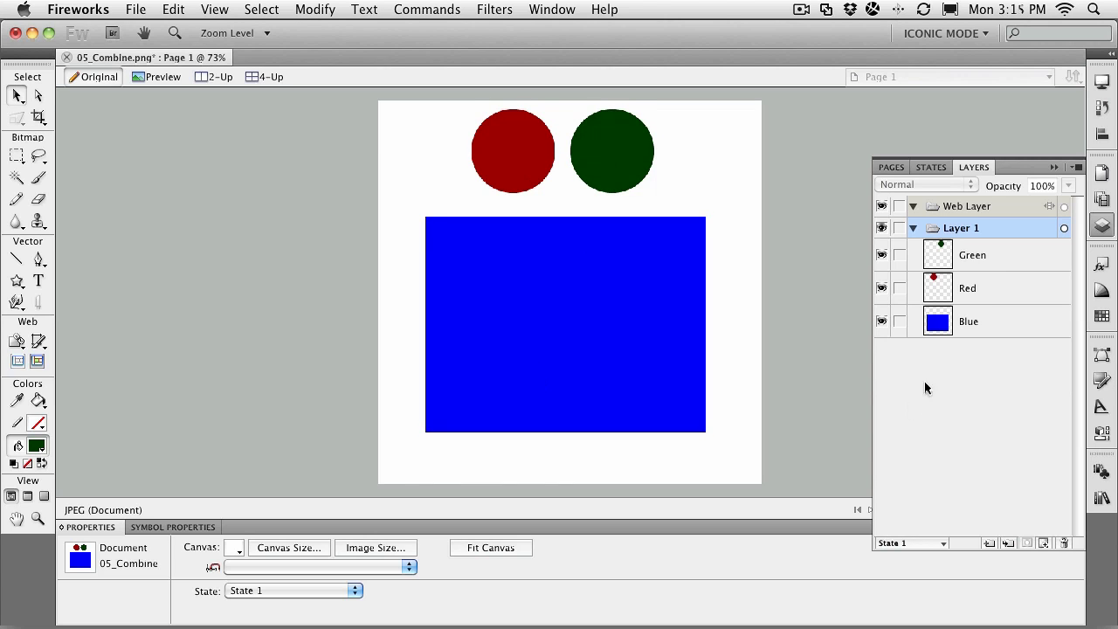
Select the green circle, red circle and blue rectangle in turn, then clear the selection.
{"action": "left_click", "coordinate": [984, 256]}
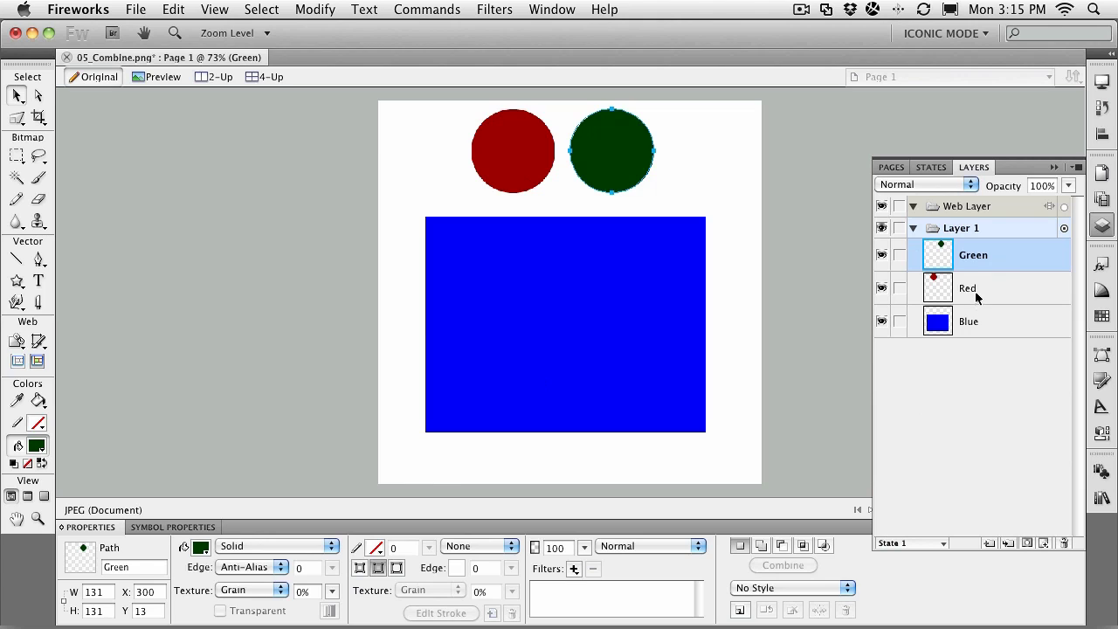
{"action": "left_click", "coordinate": [975, 291]}
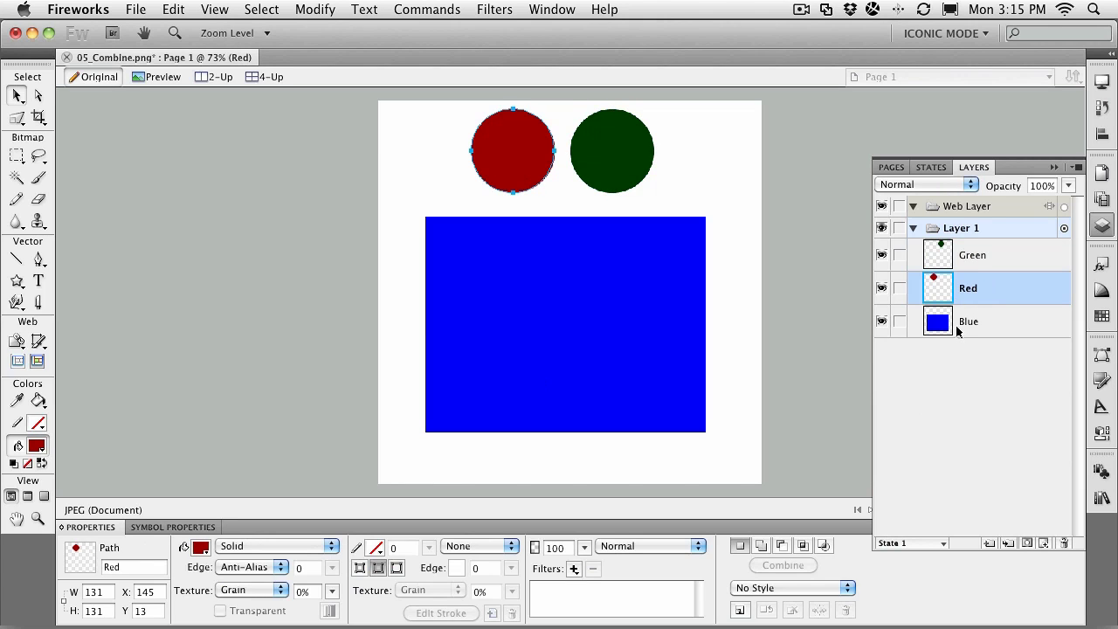
{"action": "left_click", "coordinate": [965, 324]}
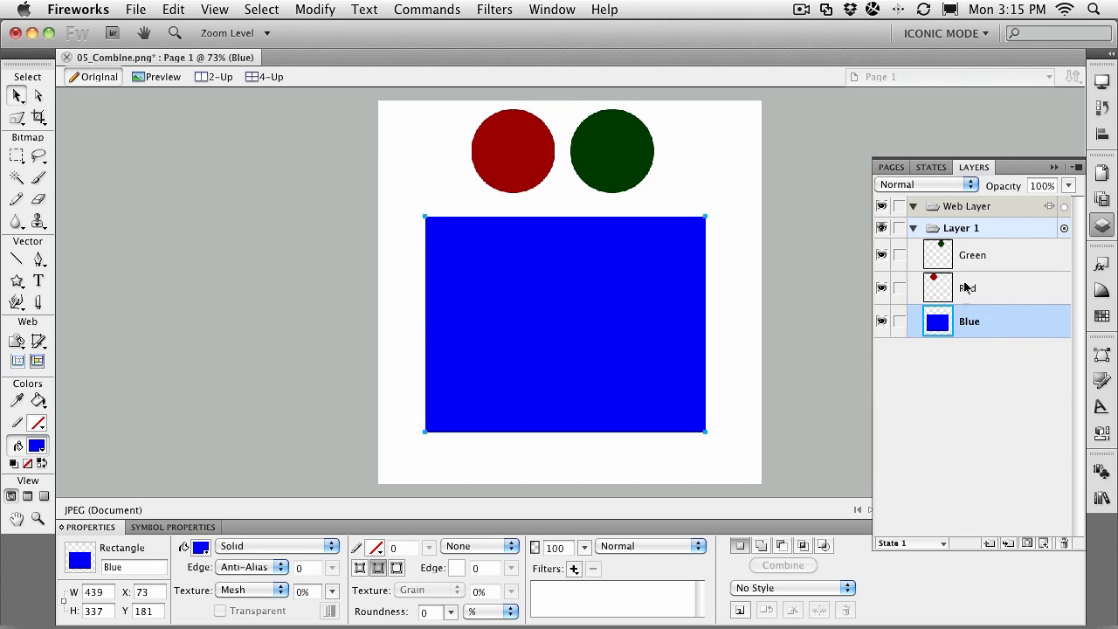
{"action": "left_click", "coordinate": [730, 239]}
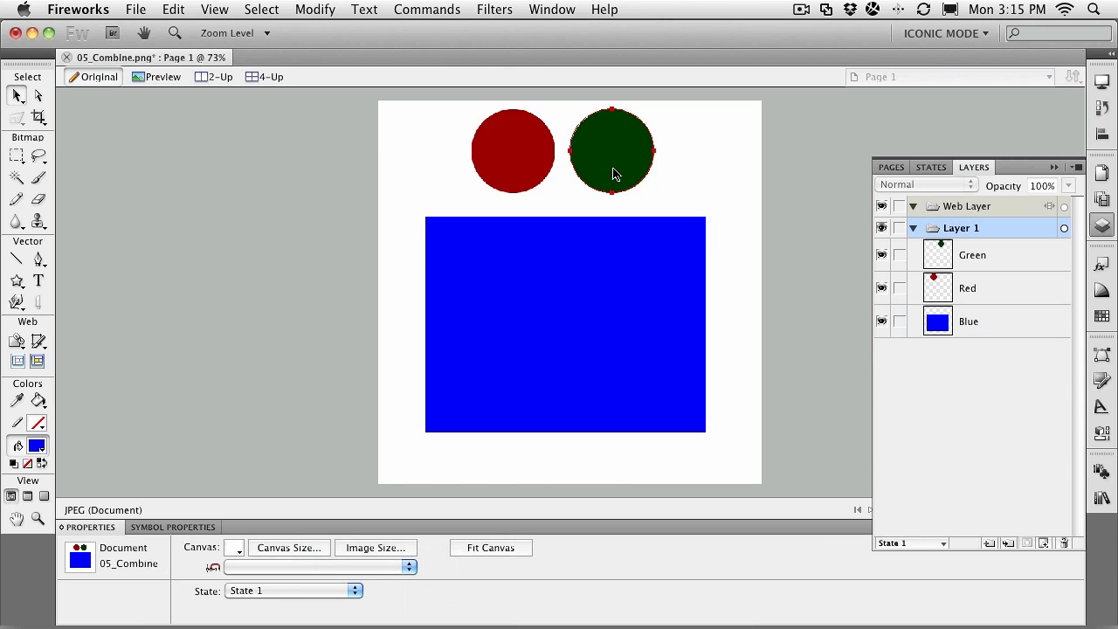
Slide the green circle onto the red one and Join both with Combine Paths.
{"action": "left_click_drag", "start_coordinate": [614, 174], "coordinate": [566, 175]}
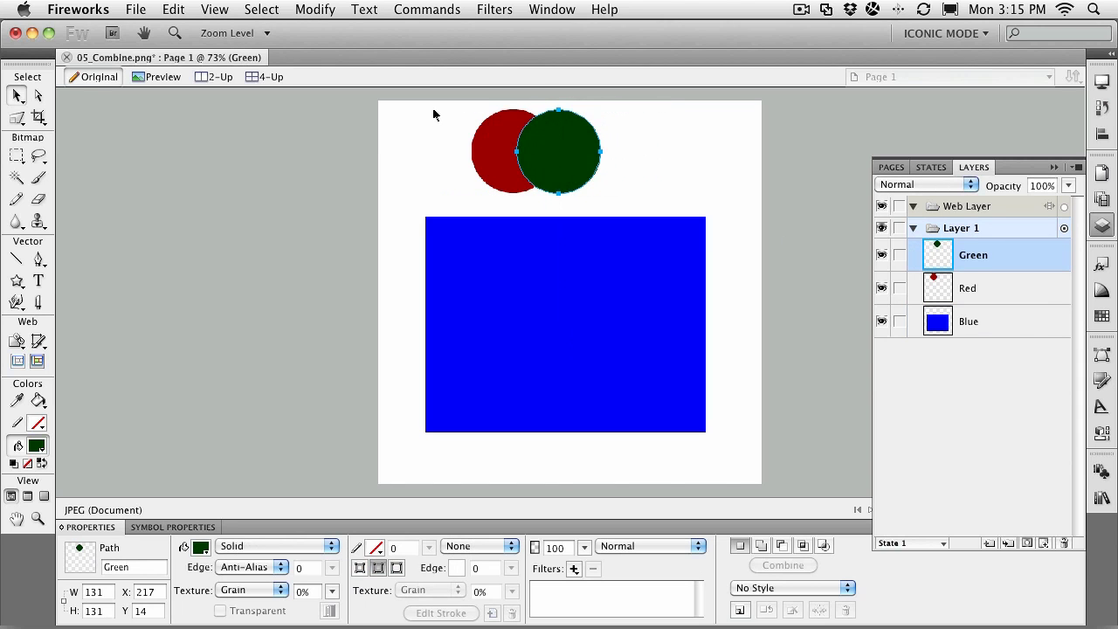
{"action": "left_click_drag", "start_coordinate": [432, 108], "coordinate": [647, 194]}
{"action": "left_click", "coordinate": [315, 9]}
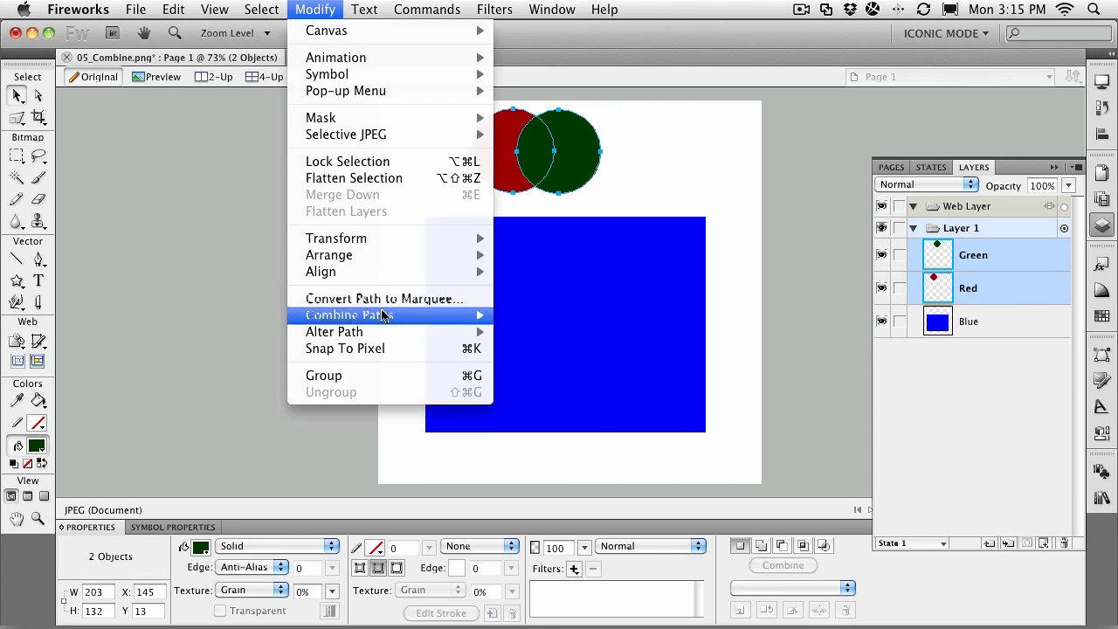
{"action": "mouse_move", "coordinate": [382, 316]}
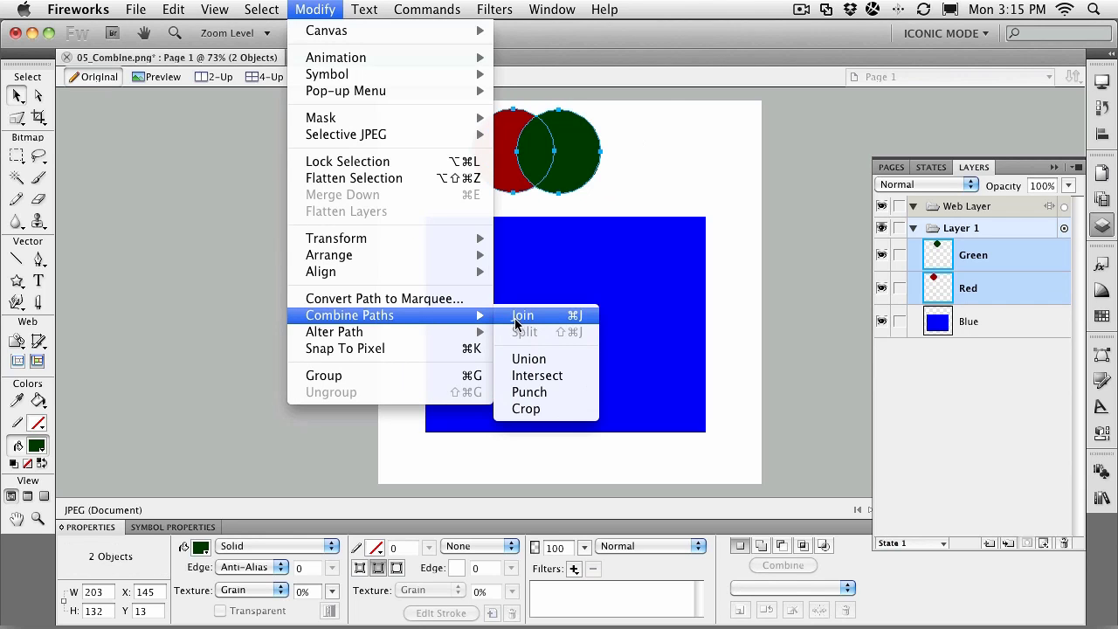
{"action": "left_click", "coordinate": [515, 318]}
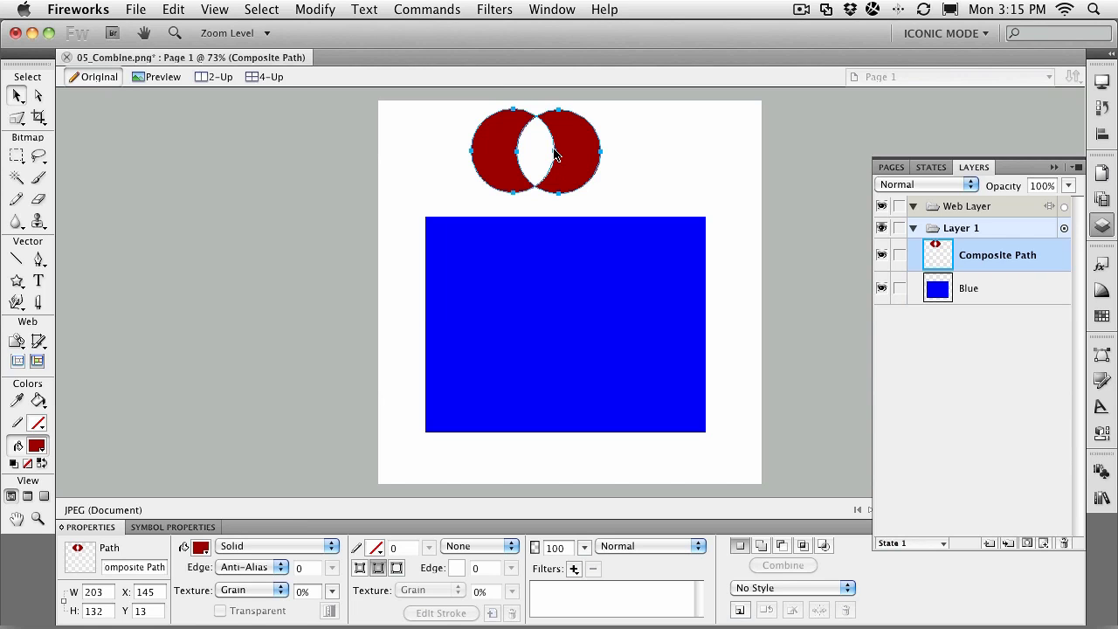
Undo the join, reselect both circles, and apply Combine Paths > Union.
{"action": "key", "text": "ctrl+z"}
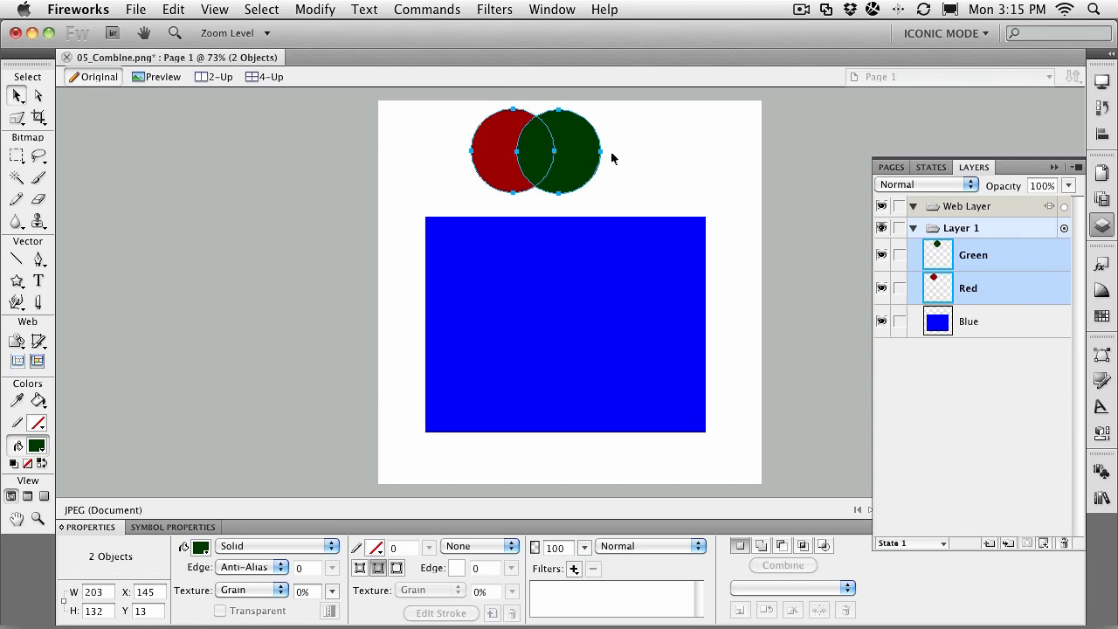
{"action": "left_click", "coordinate": [648, 160]}
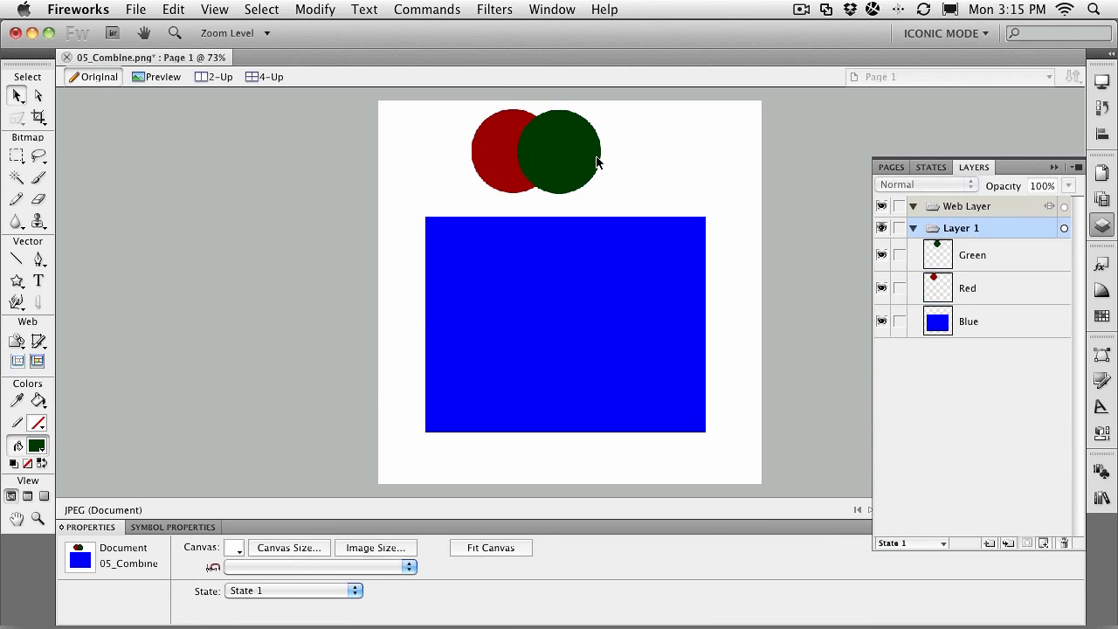
{"action": "left_click_drag", "start_coordinate": [433, 107], "coordinate": [675, 199]}
{"action": "left_click", "coordinate": [261, 9]}
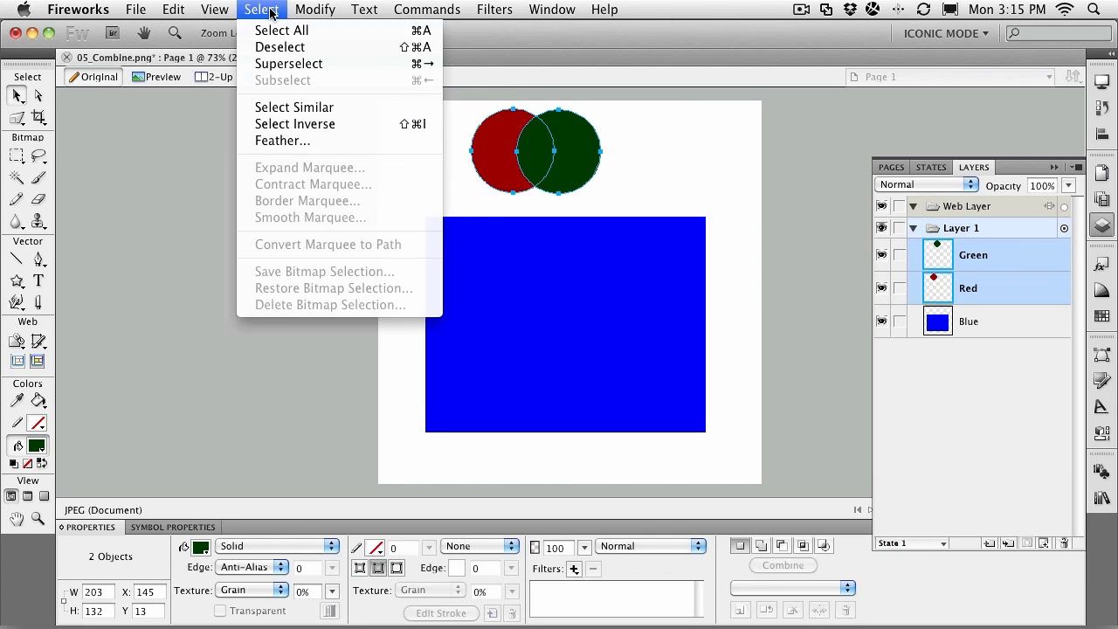
{"action": "mouse_move", "coordinate": [314, 10]}
{"action": "mouse_move", "coordinate": [352, 315]}
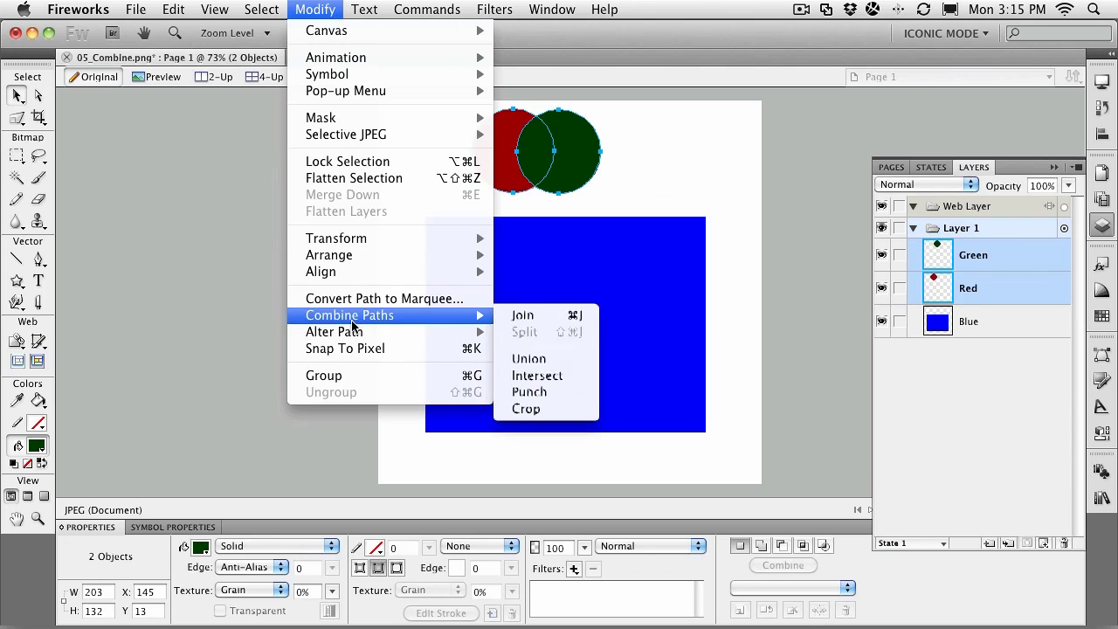
{"action": "left_click", "coordinate": [523, 361]}
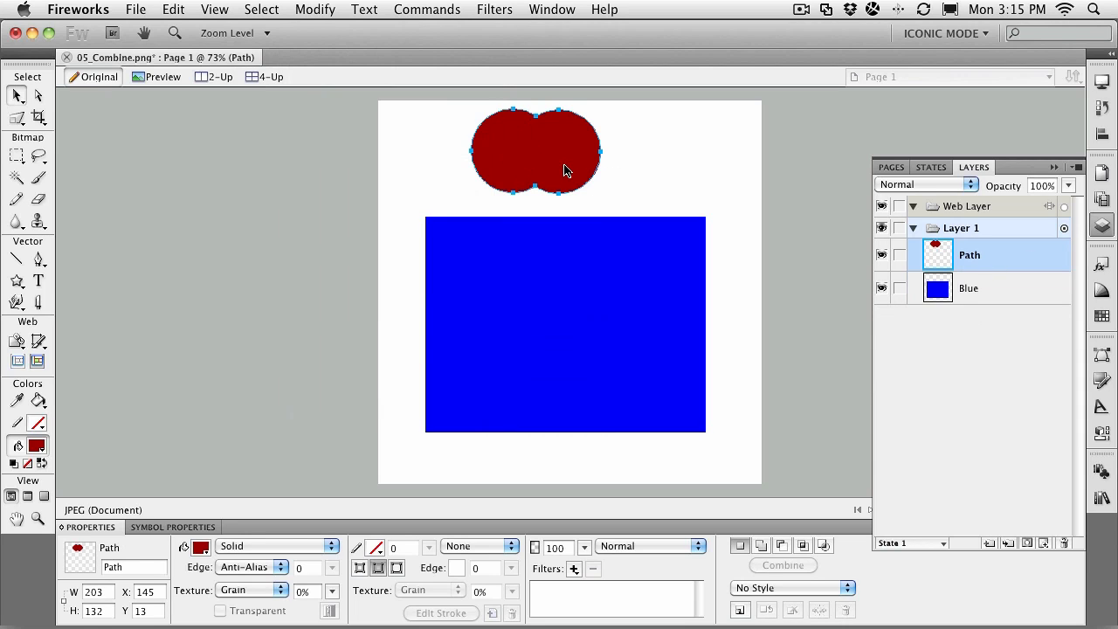
Undo the union and apply Combine Paths > Punch to leave a red crescent.
{"action": "key", "text": "super+z"}
{"action": "left_click", "coordinate": [262, 11]}
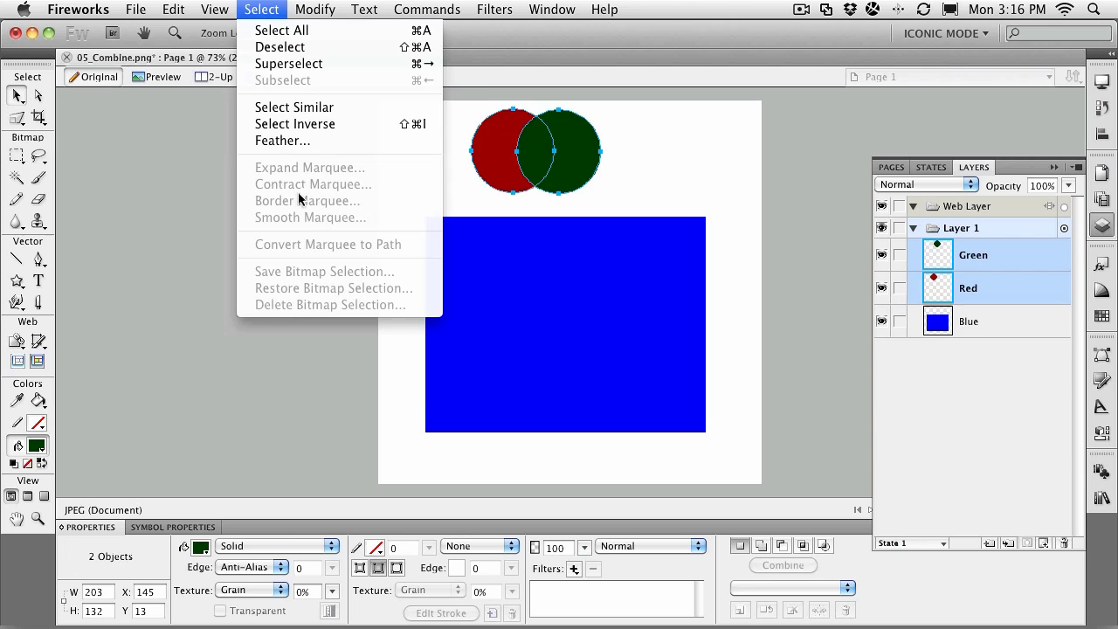
{"action": "mouse_move", "coordinate": [329, 7]}
{"action": "mouse_move", "coordinate": [395, 315]}
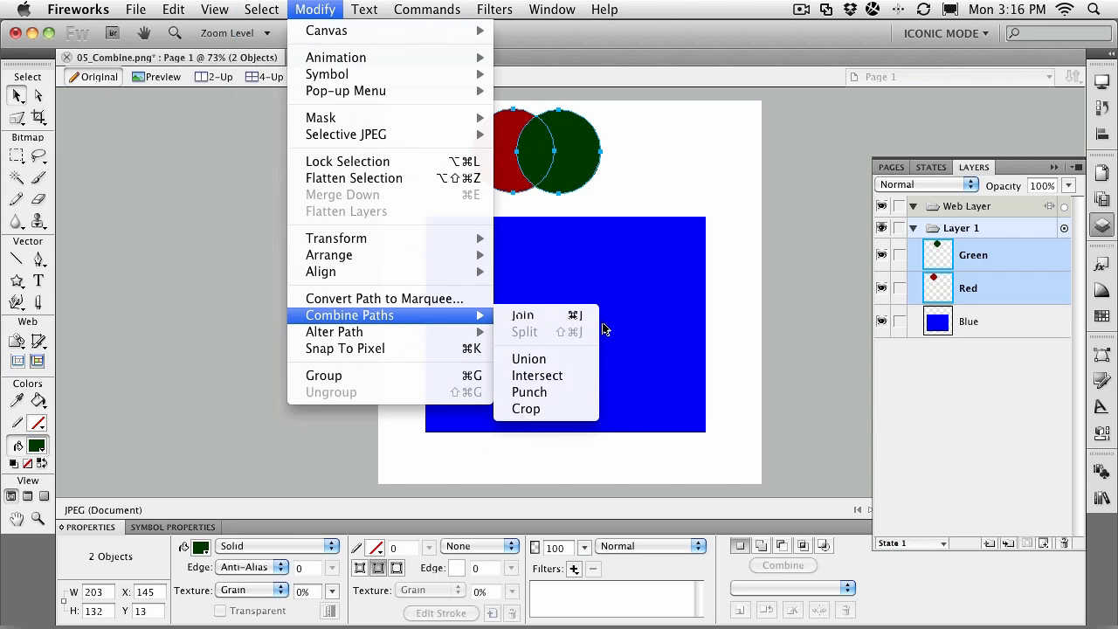
{"action": "left_click", "coordinate": [561, 394]}
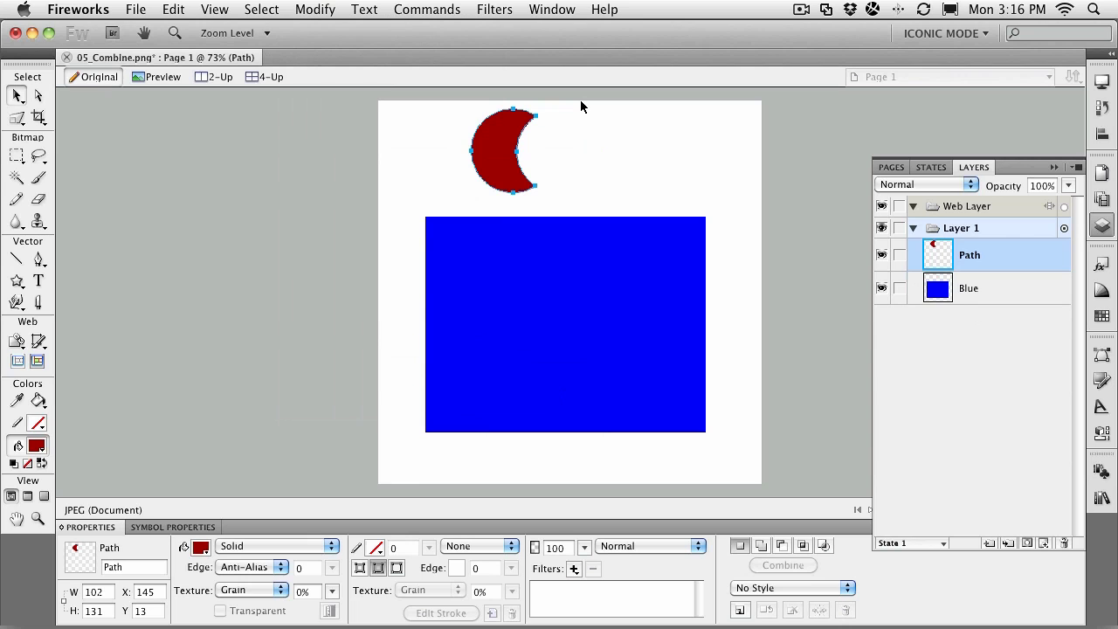
Undo the punch, center the green circle on the blue rectangle, and Punch it out.
{"action": "key", "text": "super+z"}
{"action": "left_click", "coordinate": [624, 121]}
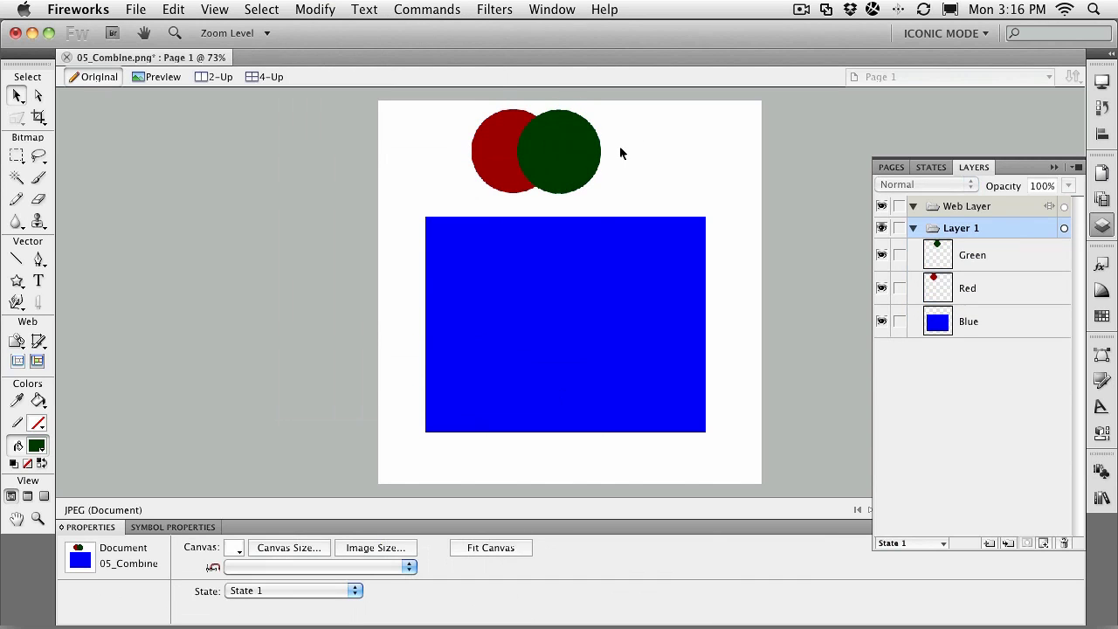
{"action": "left_click_drag", "start_coordinate": [553, 148], "coordinate": [557, 308]}
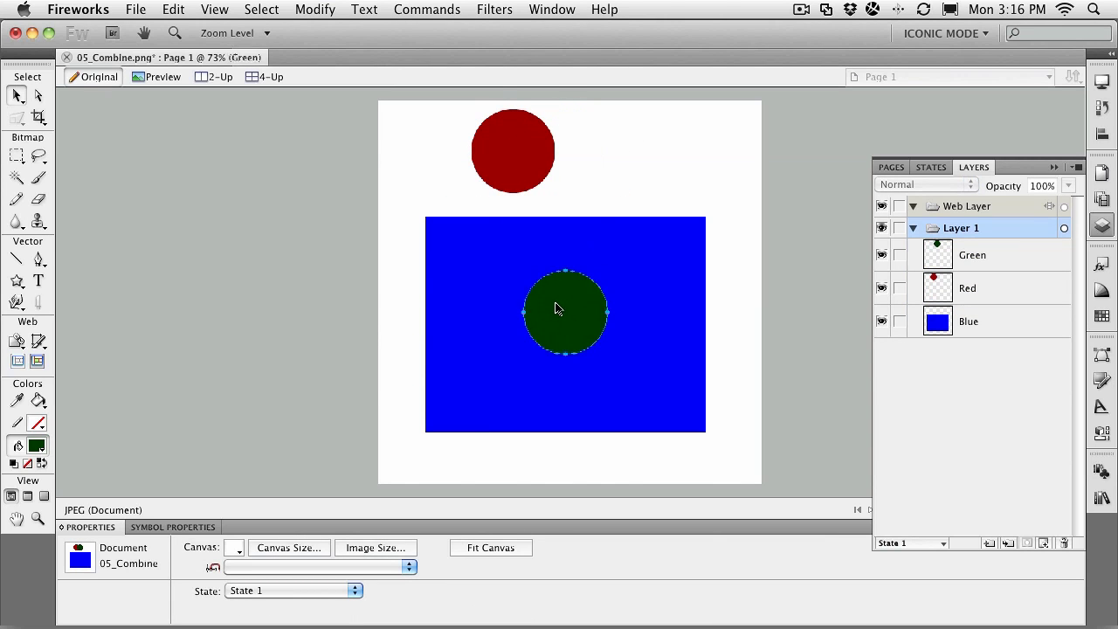
{"action": "left_click", "coordinate": [669, 276], "text": "shift"}
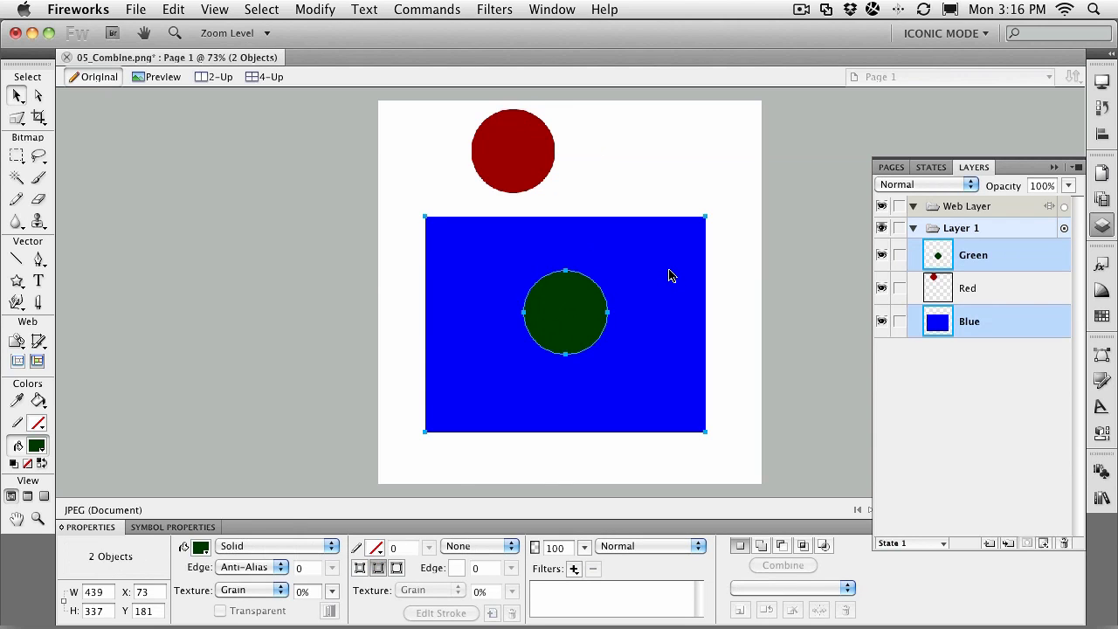
{"action": "left_click", "coordinate": [315, 8]}
{"action": "mouse_move", "coordinate": [334, 318]}
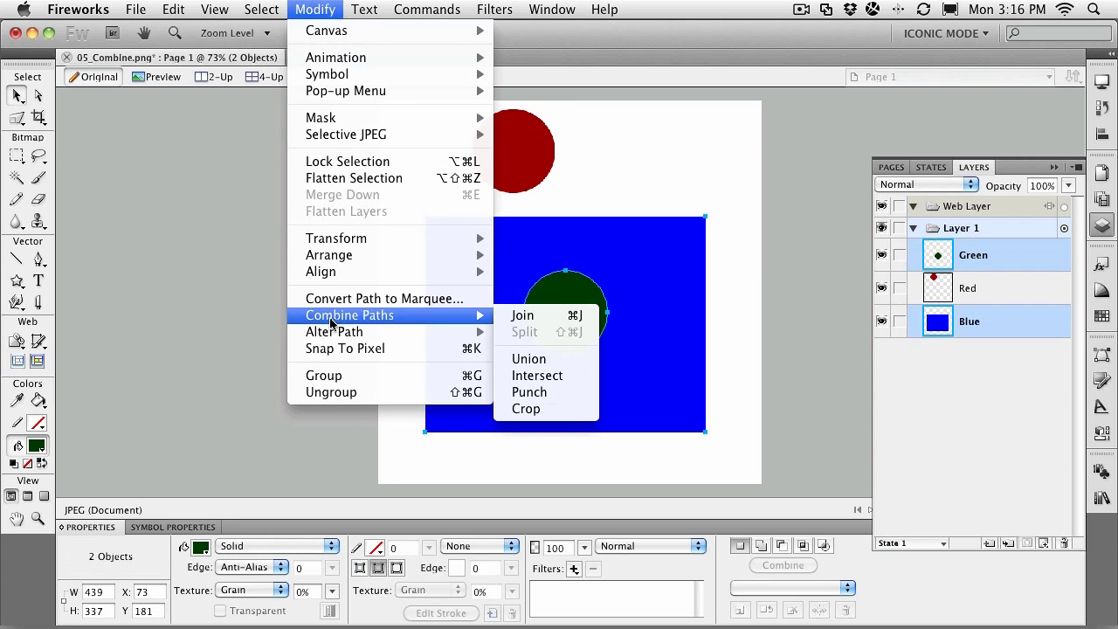
{"action": "left_click", "coordinate": [510, 394]}
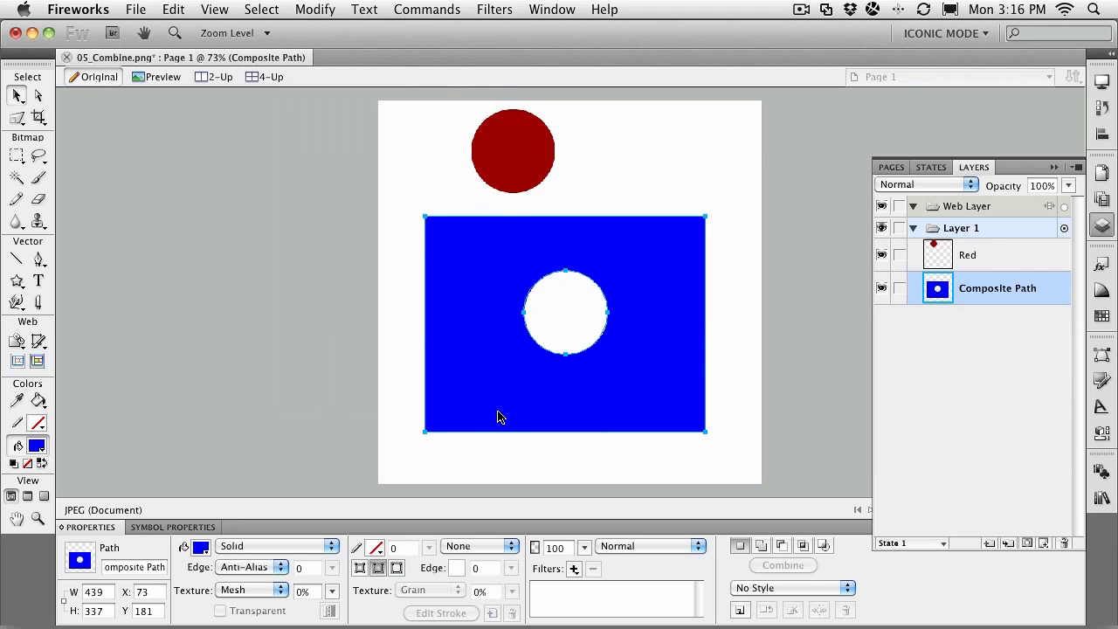
Stack the Composite Path above the Red circle and nudge the blue shape up and left.
{"action": "left_click", "coordinate": [469, 451]}
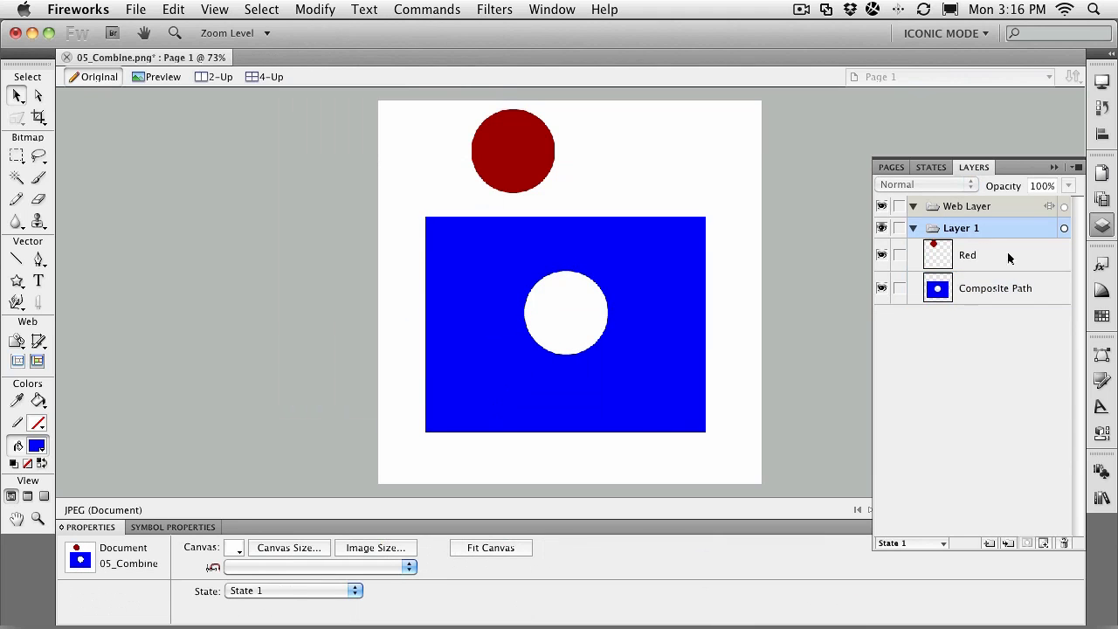
{"action": "left_click", "coordinate": [982, 254]}
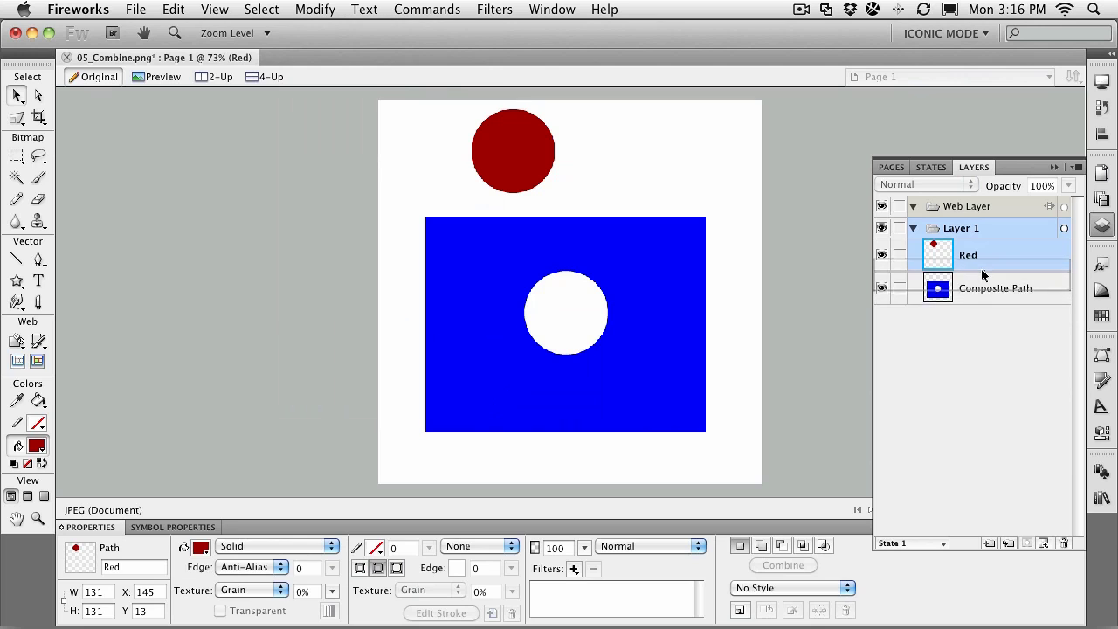
{"action": "left_click_drag", "start_coordinate": [973, 294], "coordinate": [967, 253]}
{"action": "mouse_move", "coordinate": [606, 271]}
{"action": "left_mouse_down"}
{"action": "mouse_move", "coordinate": [567, 154]}
{"action": "mouse_move", "coordinate": [589, 290]}
{"action": "mouse_move", "coordinate": [590, 280]}
{"action": "left_mouse_up"}
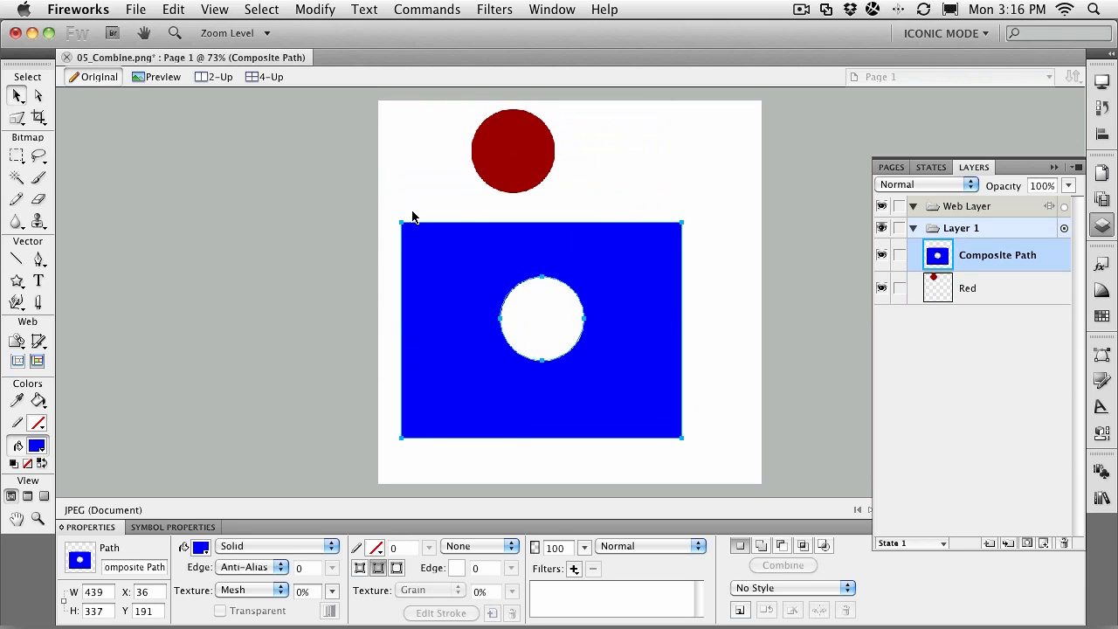
Undo the shape move and the stacking-order change, then deselect everything.
{"action": "key", "text": "super+z"}
{"action": "key", "text": "super+z"}
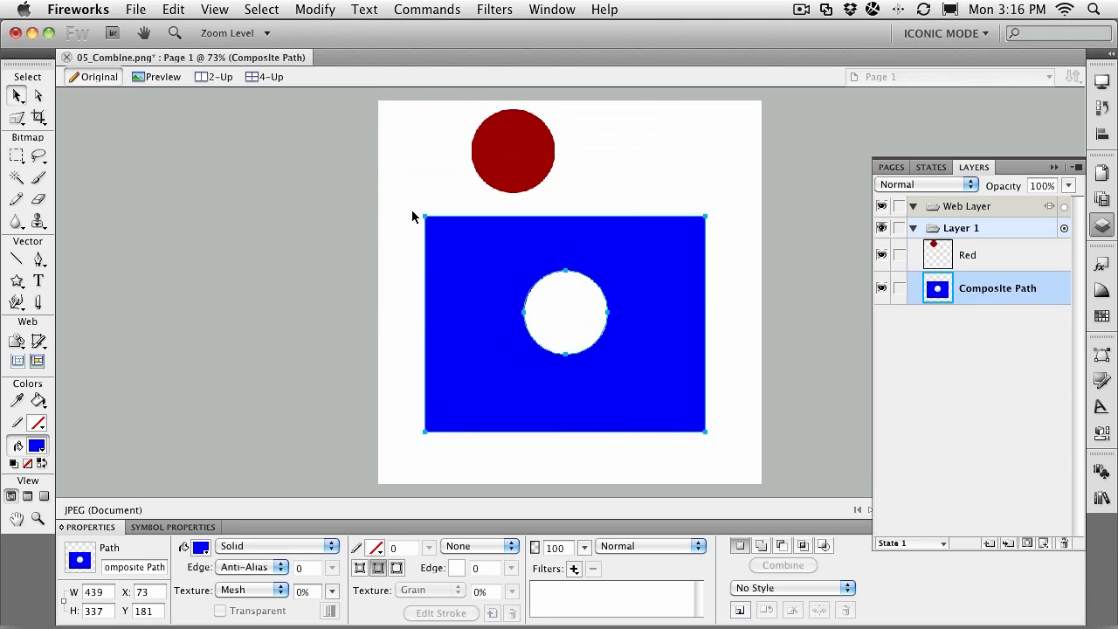
{"action": "key", "text": "super+z"}
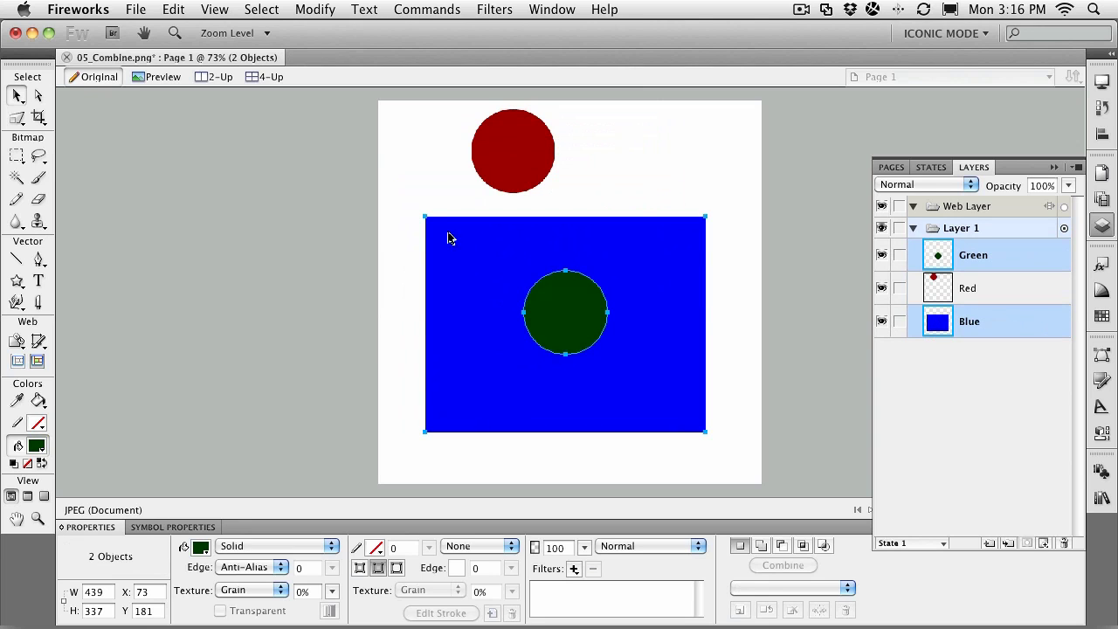
{"action": "left_click", "coordinate": [384, 127]}
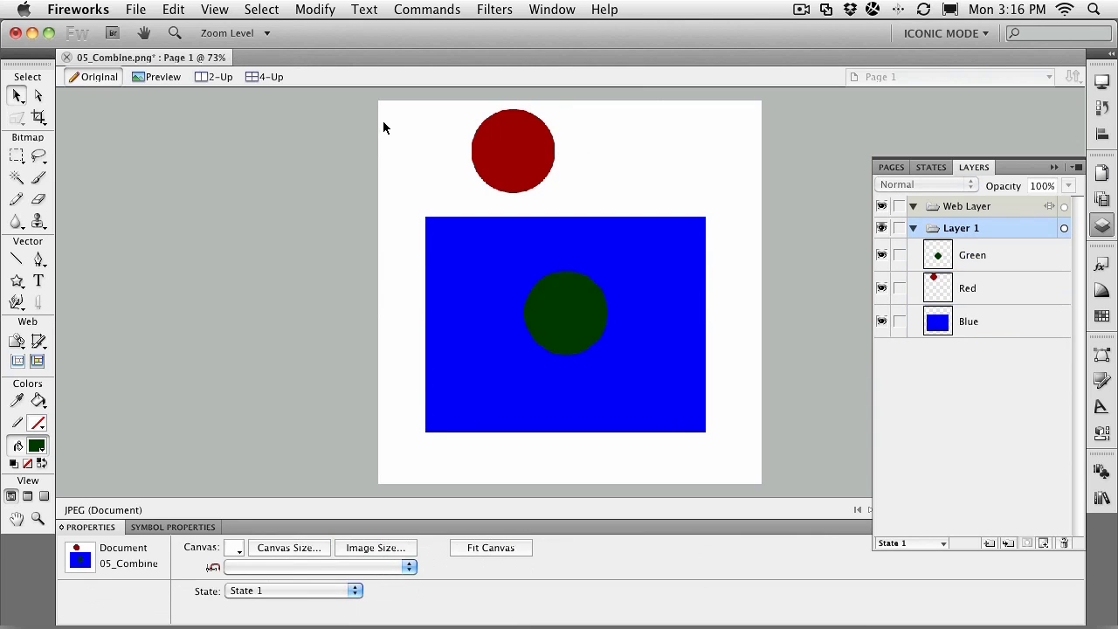
Drag the green circle up beside the red circle, with both circles selected.
{"action": "left_click", "coordinate": [311, 10]}
{"action": "left_click", "coordinate": [311, 10]}
{"action": "left_click_drag", "start_coordinate": [564, 312], "coordinate": [458, 131]}
{"action": "left_click", "coordinate": [315, 10]}
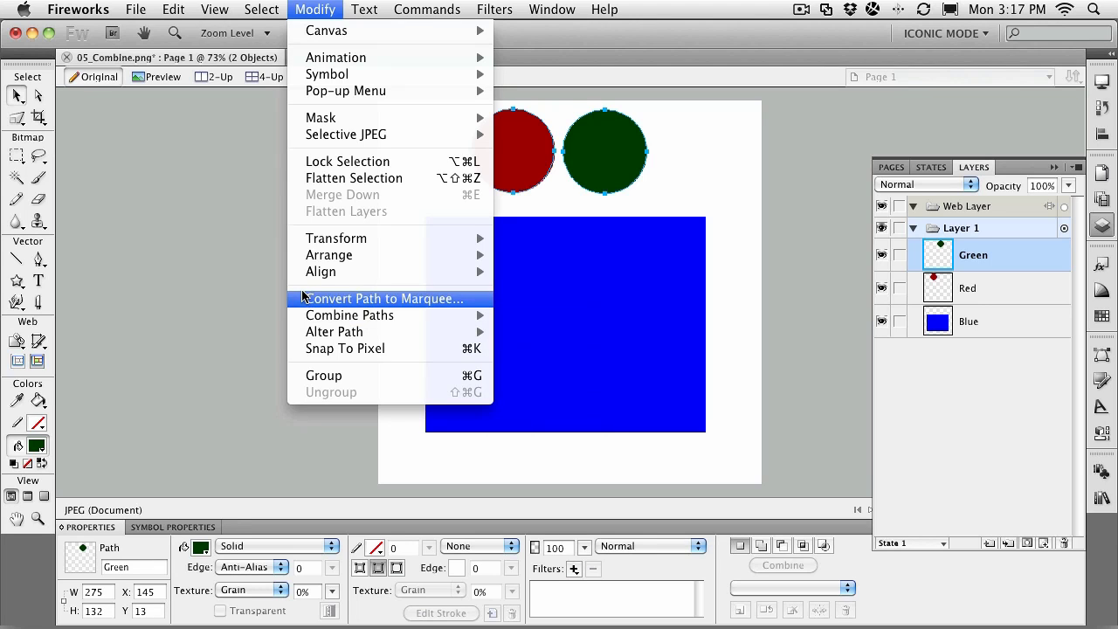
Convert the circles' paths to a marquee with a Feather edge of 10.
{"action": "left_click", "coordinate": [302, 297]}
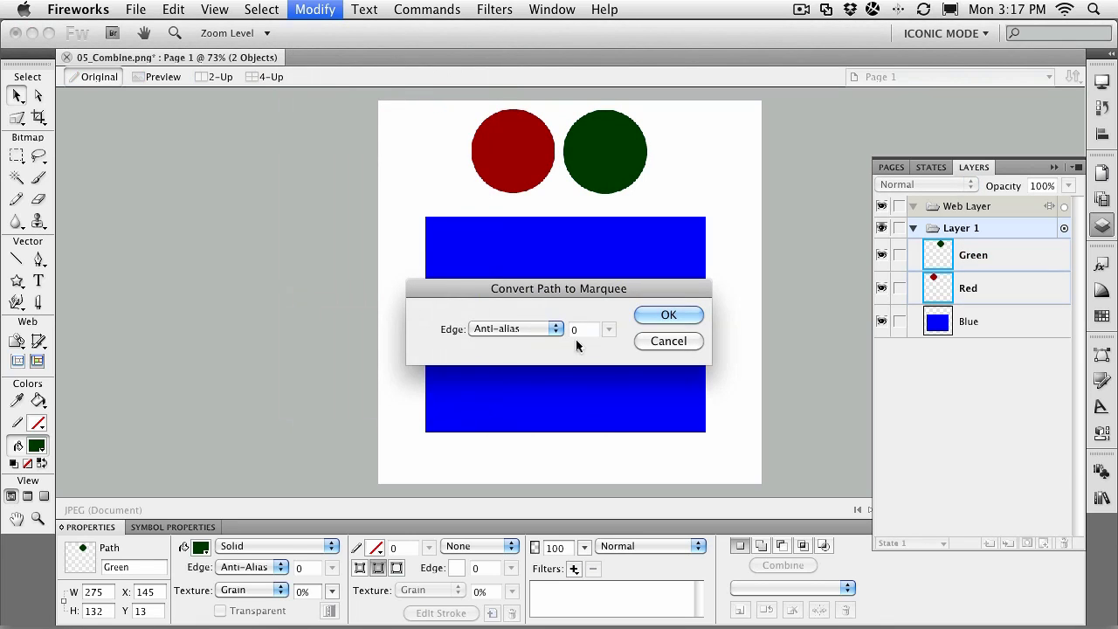
{"action": "left_click", "coordinate": [523, 329]}
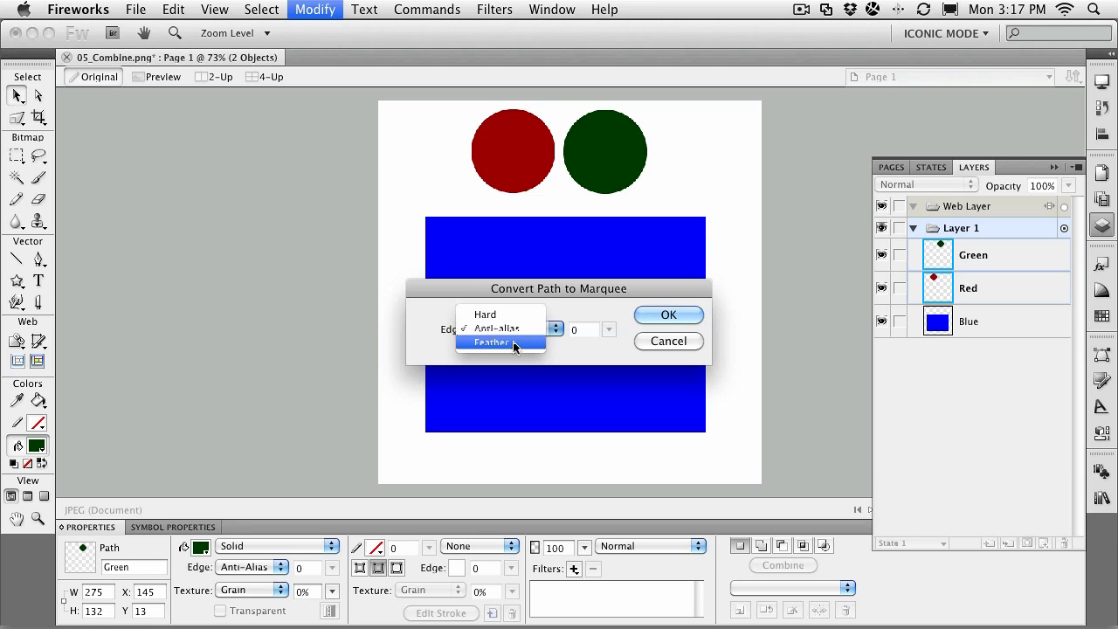
{"action": "left_click", "coordinate": [513, 341]}
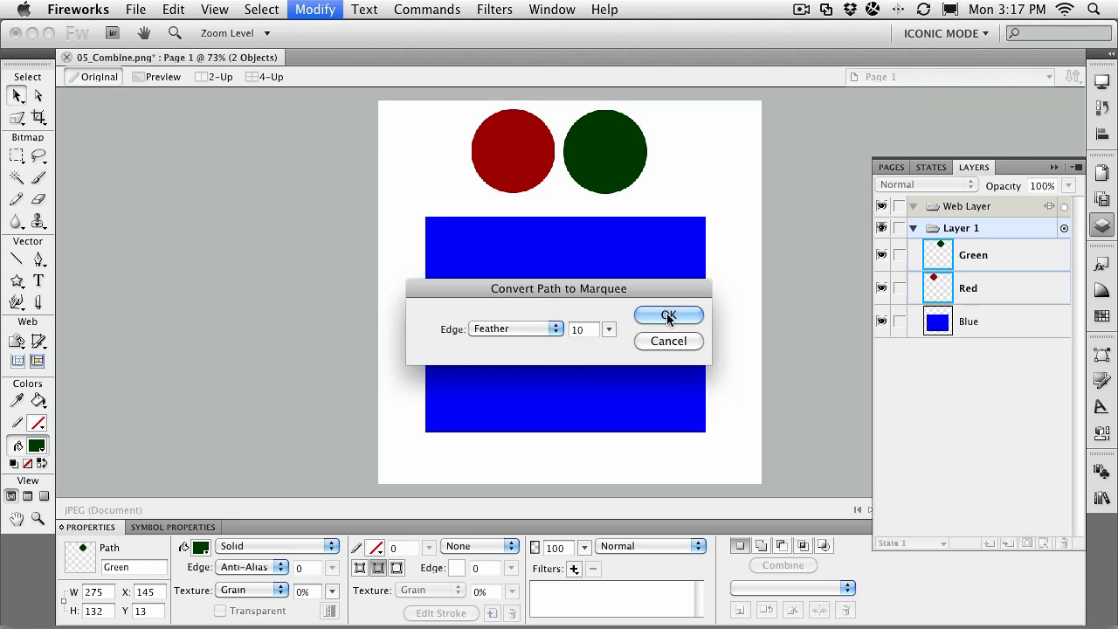
{"action": "left_click", "coordinate": [667, 315]}
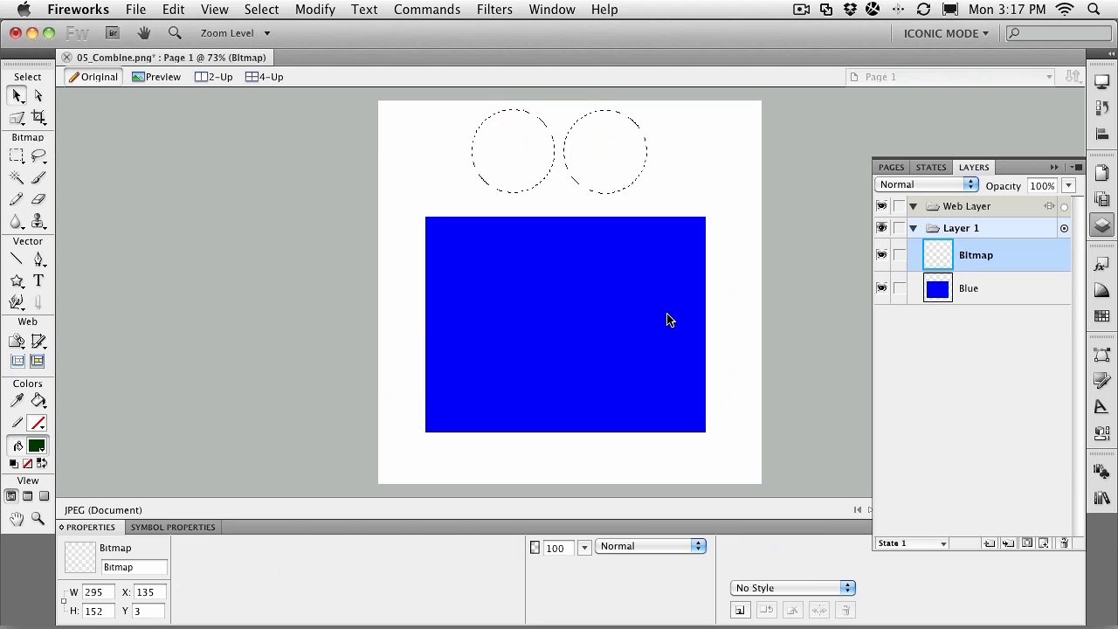
Undo the marquee conversion, deselect, and dismiss the Modify menu without applying anything.
{"action": "key", "text": "super+z"}
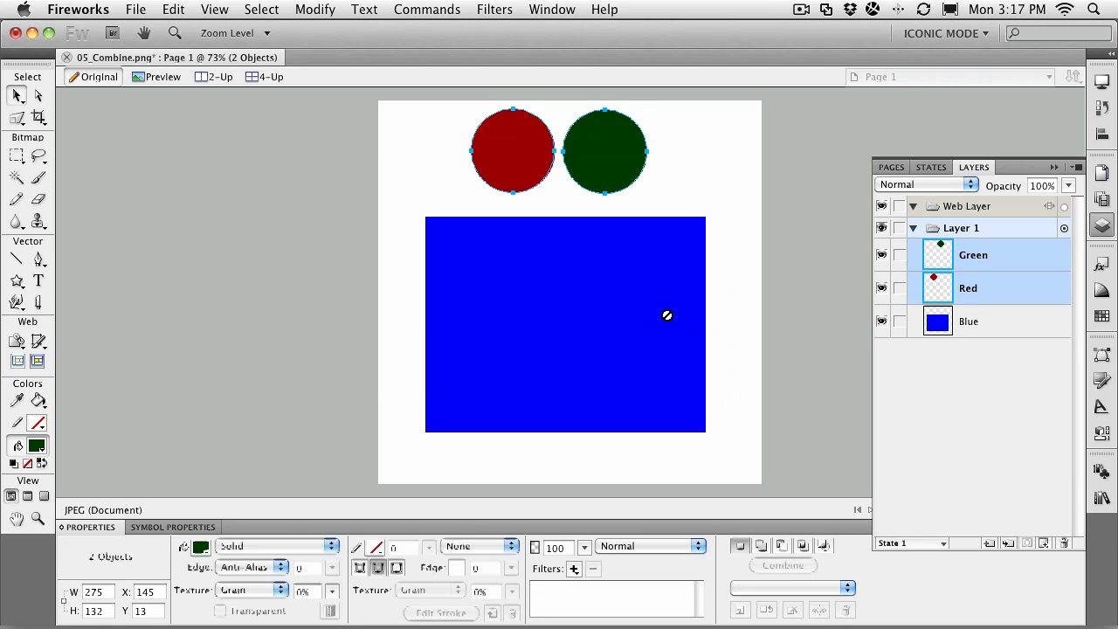
{"action": "left_click", "coordinate": [707, 182]}
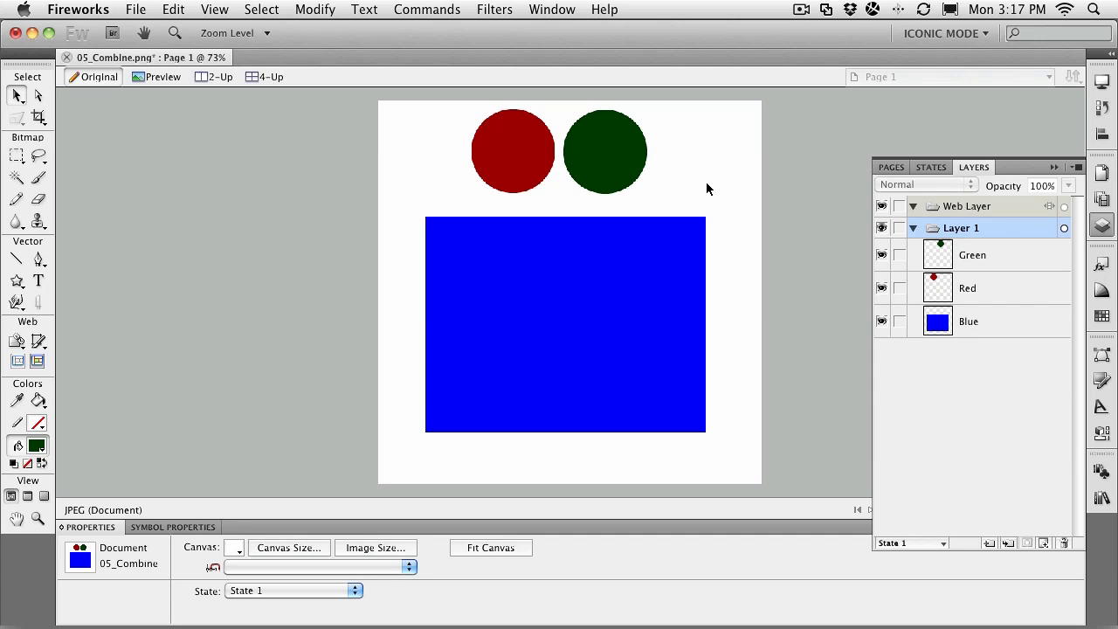
{"action": "left_click", "coordinate": [327, 10]}
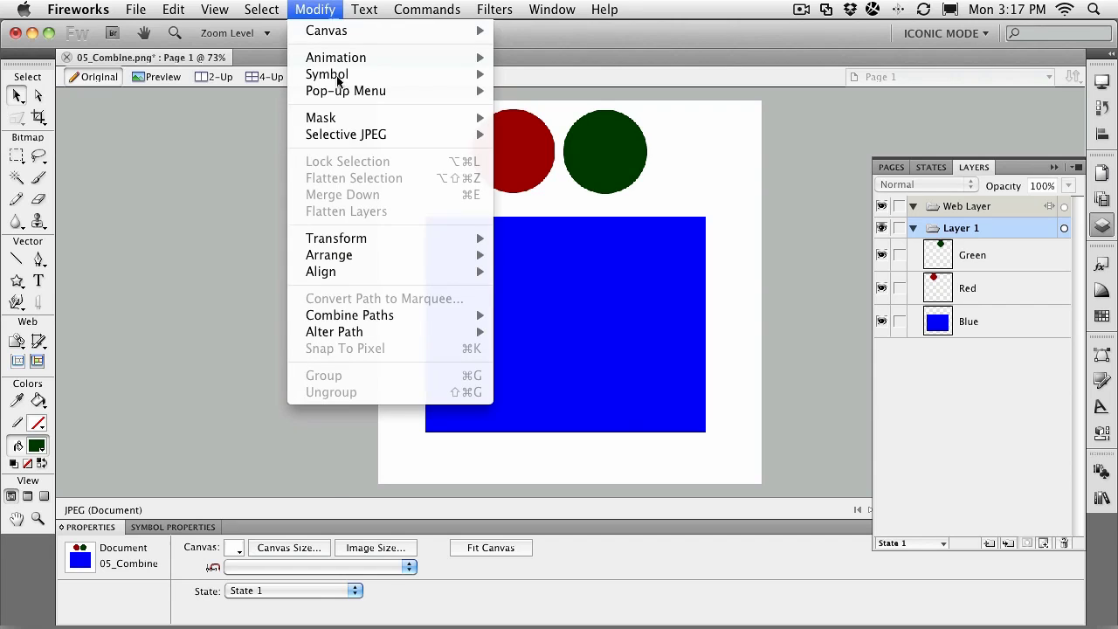
{"action": "mouse_move", "coordinate": [381, 332]}
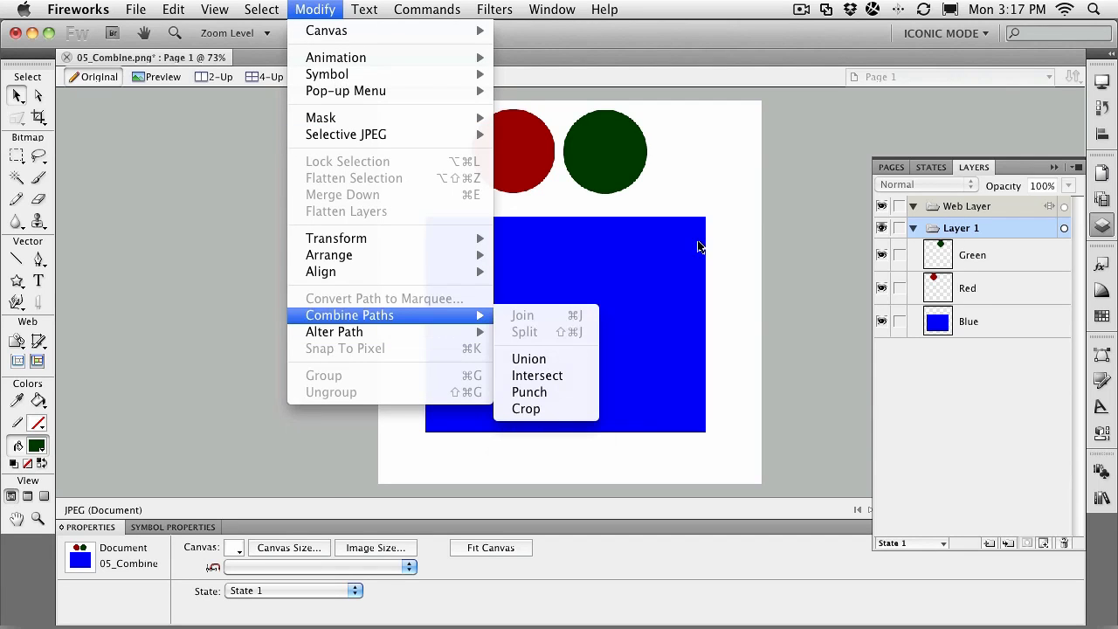
{"action": "left_click", "coordinate": [706, 194]}
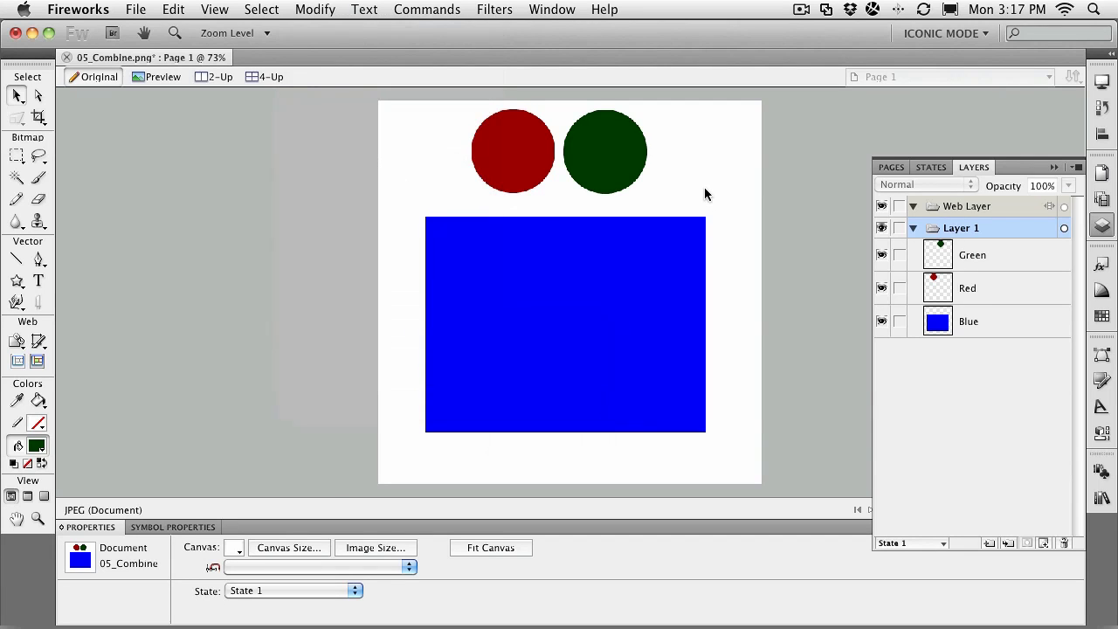